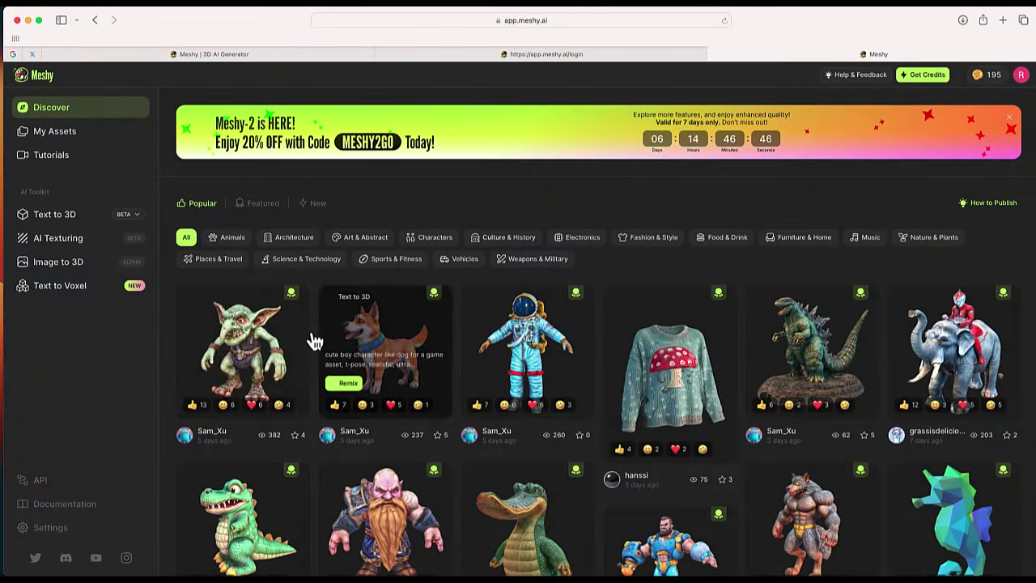
- Inspect the goblin model's details from several angles, then close them
left_click(275, 366)
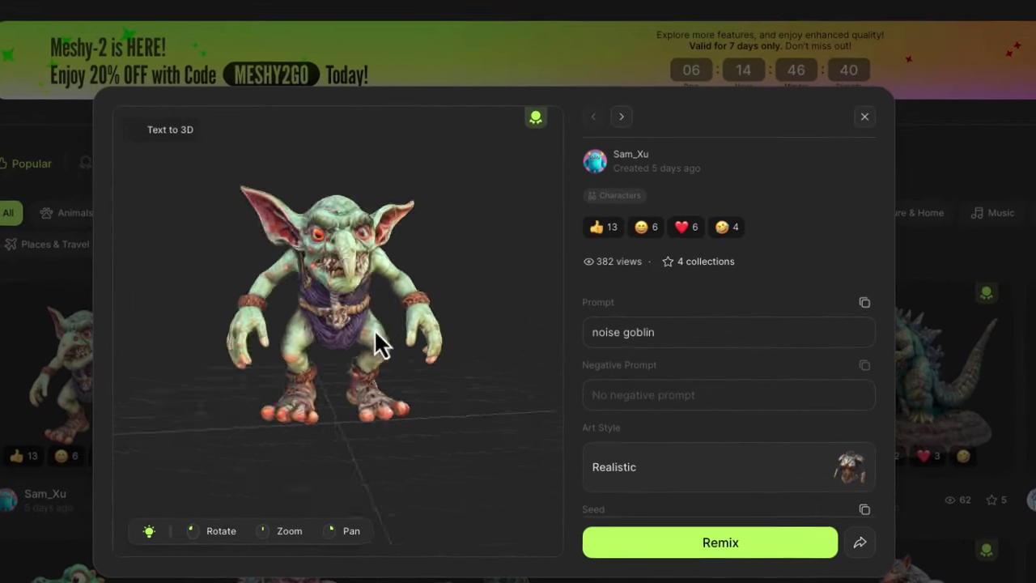
left_click_drag(439, 319, 431, 260)
left_click_drag(363, 248, 353, 314)
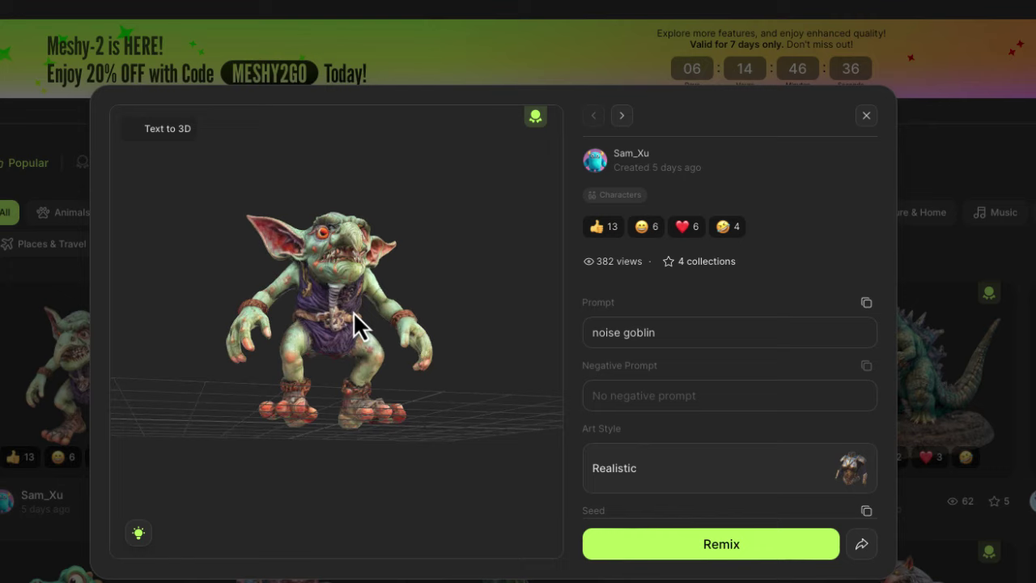
left_click(863, 239)
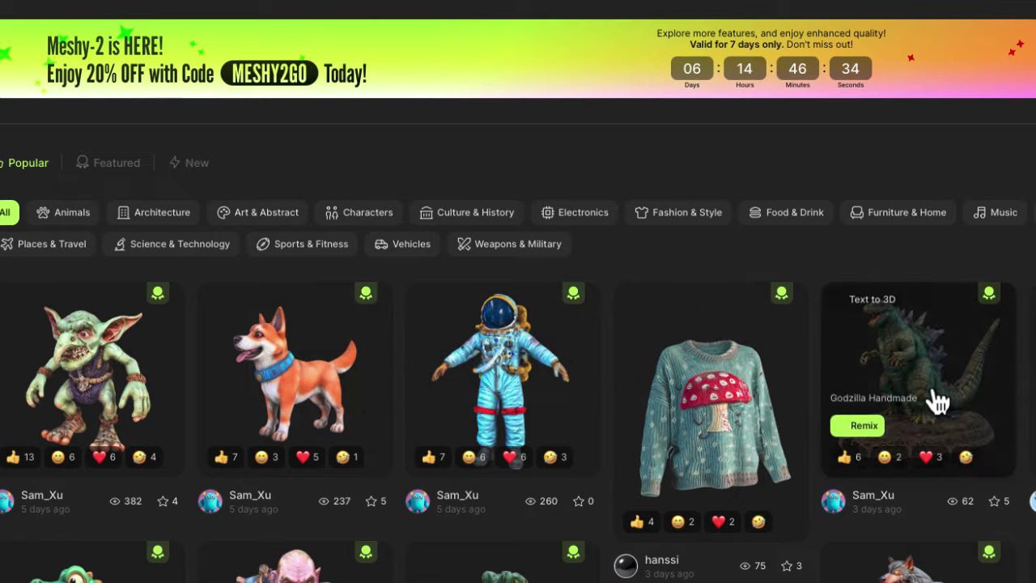
- Inspect the Handmade Godzilla model from front and three-quarter views, then return to the gallery
left_click(936, 402)
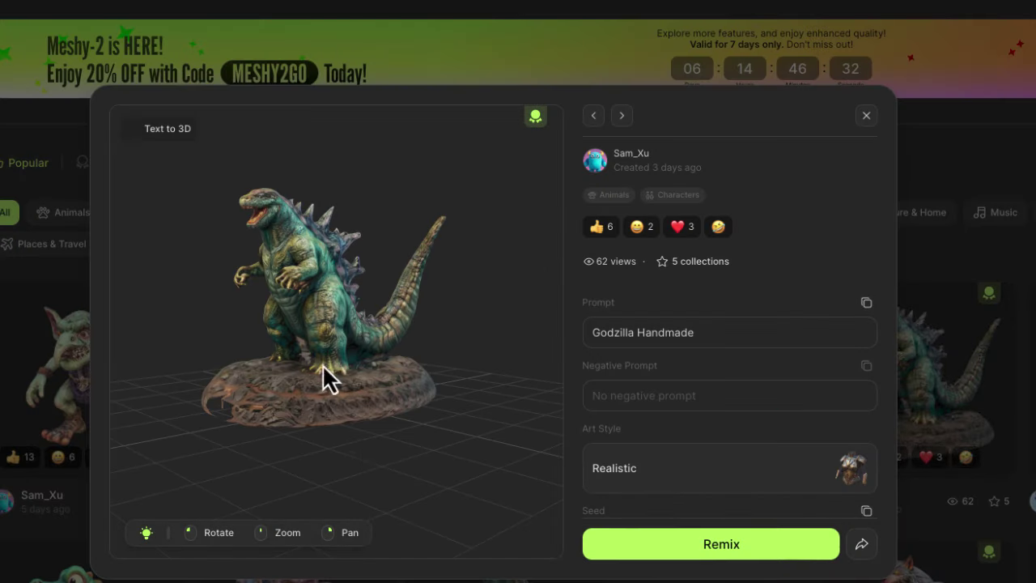
left_click_drag(324, 377, 356, 353)
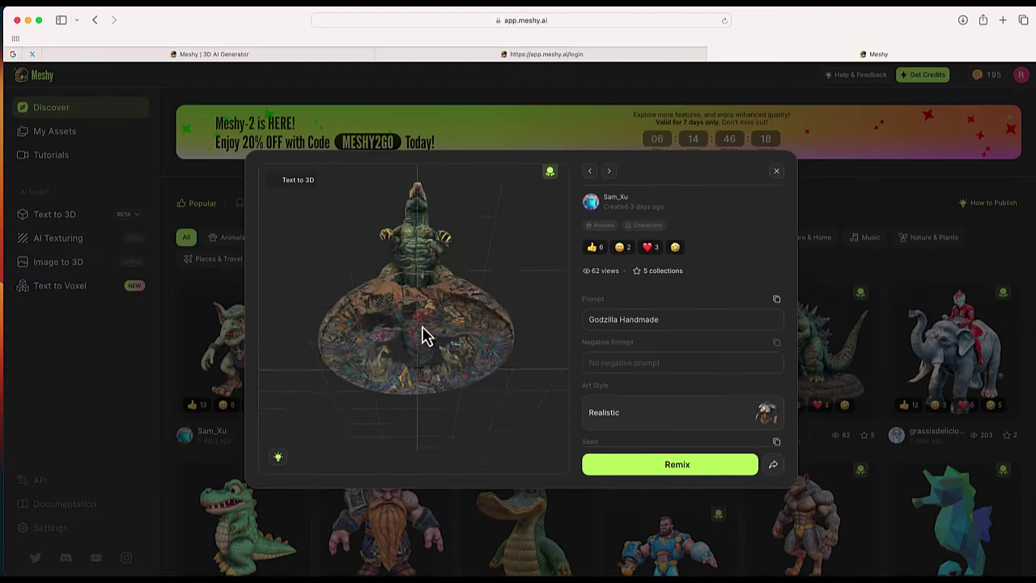
left_click_drag(422, 327, 585, 331)
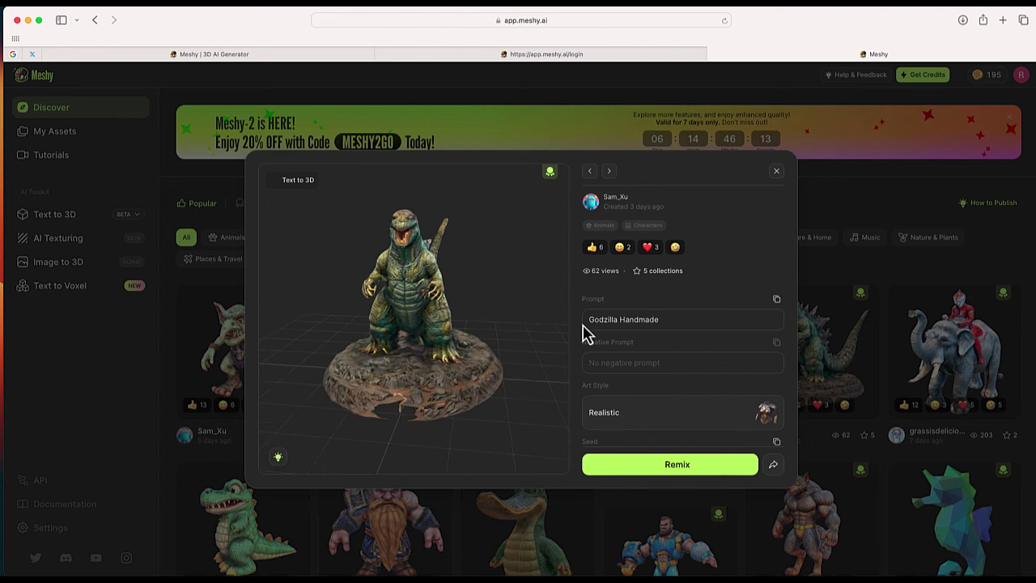
left_click(777, 173)
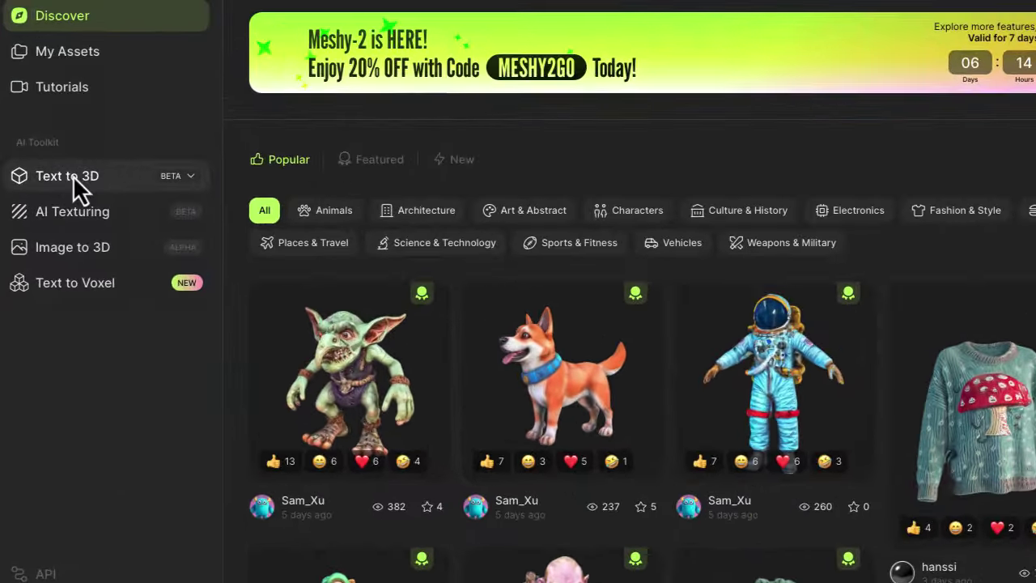
- Generate a Text to 3D model from the prompt 'Handmade King Kong' in Realistic style
left_click(50, 215)
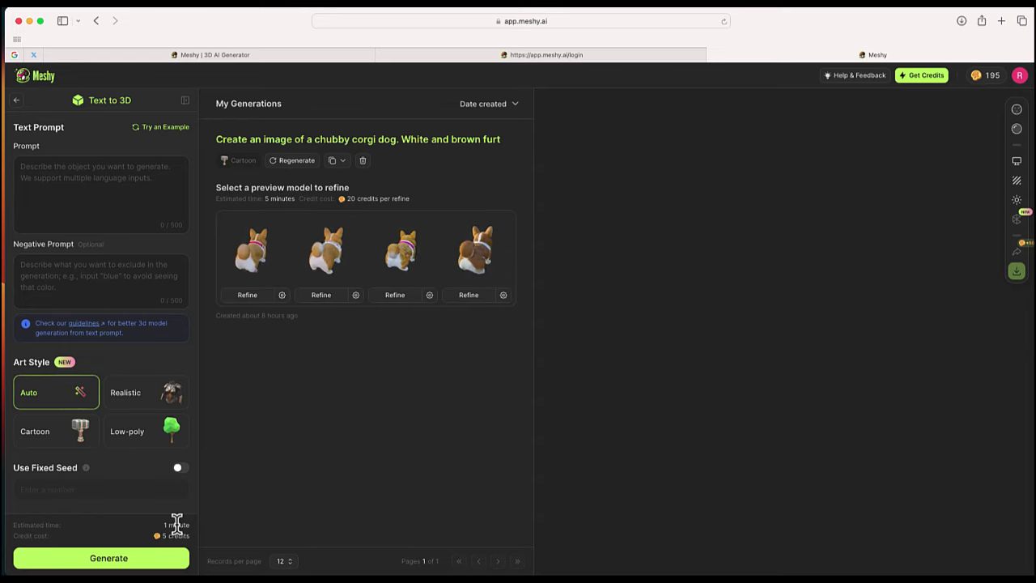
left_click(111, 166)
type("Handmade King Kong")
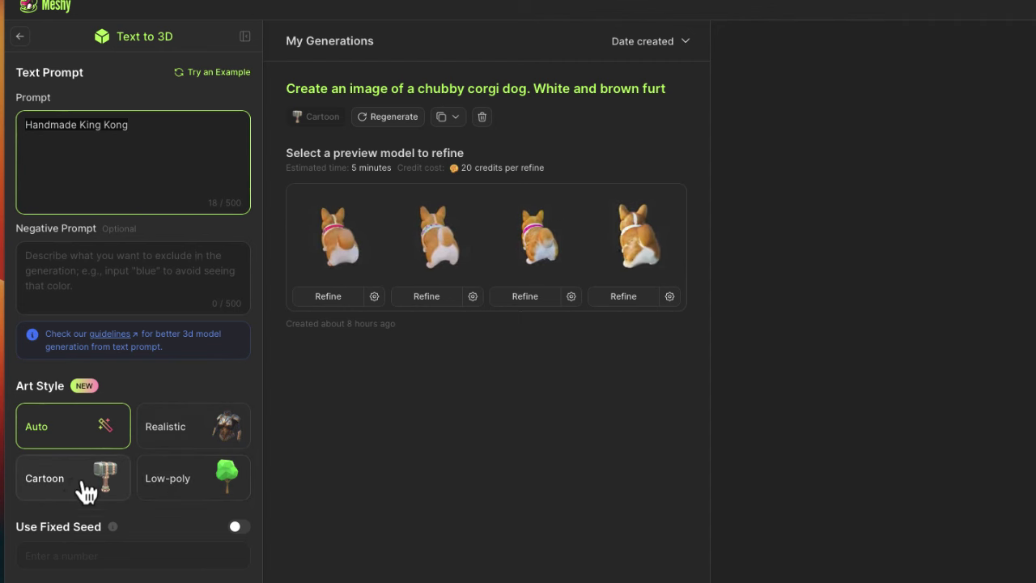
left_click(178, 430)
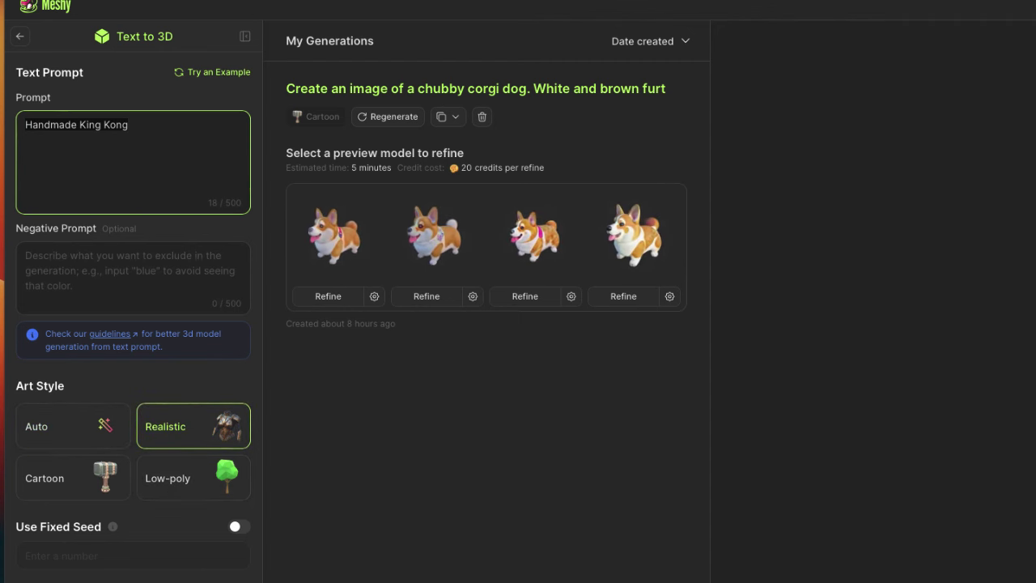
left_click(170, 582)
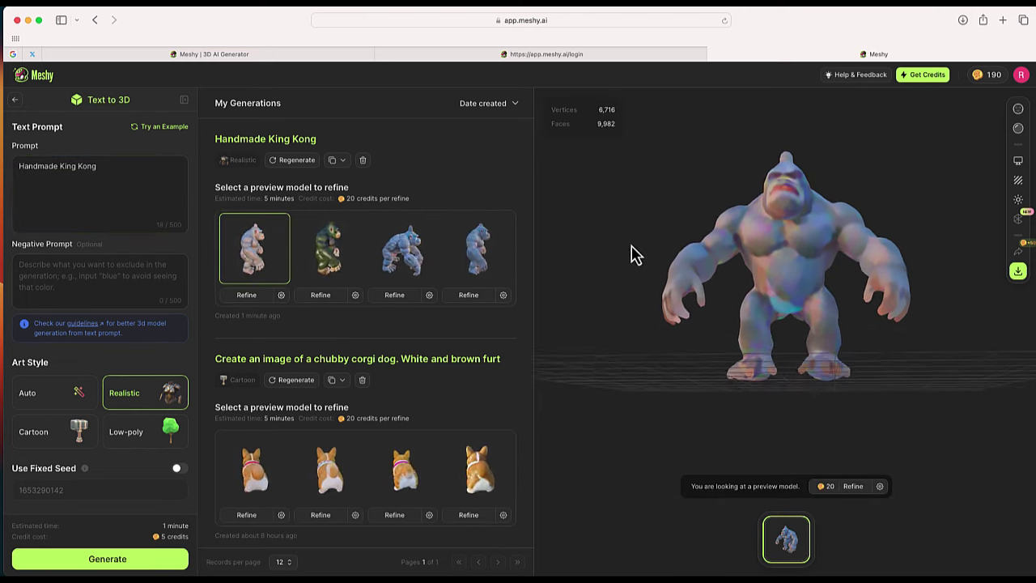
- Compare the King Kong previews, settle on the dark gorilla, and orbit it in the viewer
left_click(335, 258)
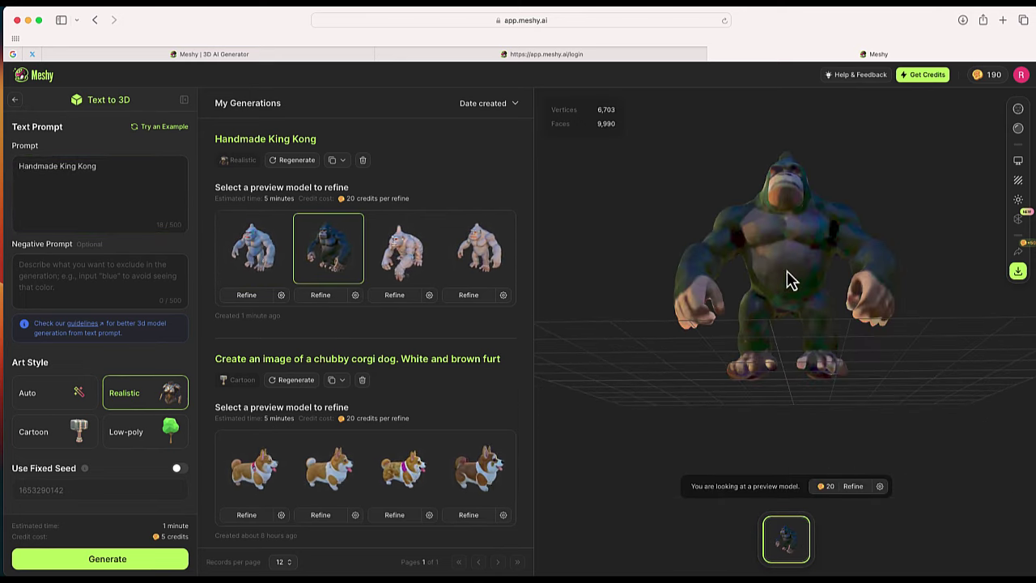
left_click(397, 268)
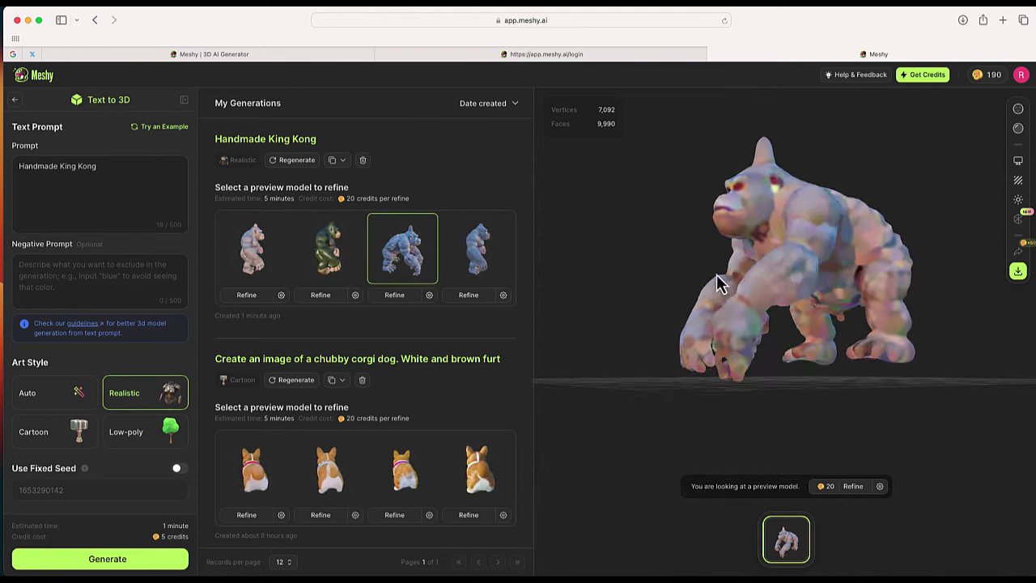
left_click(340, 262)
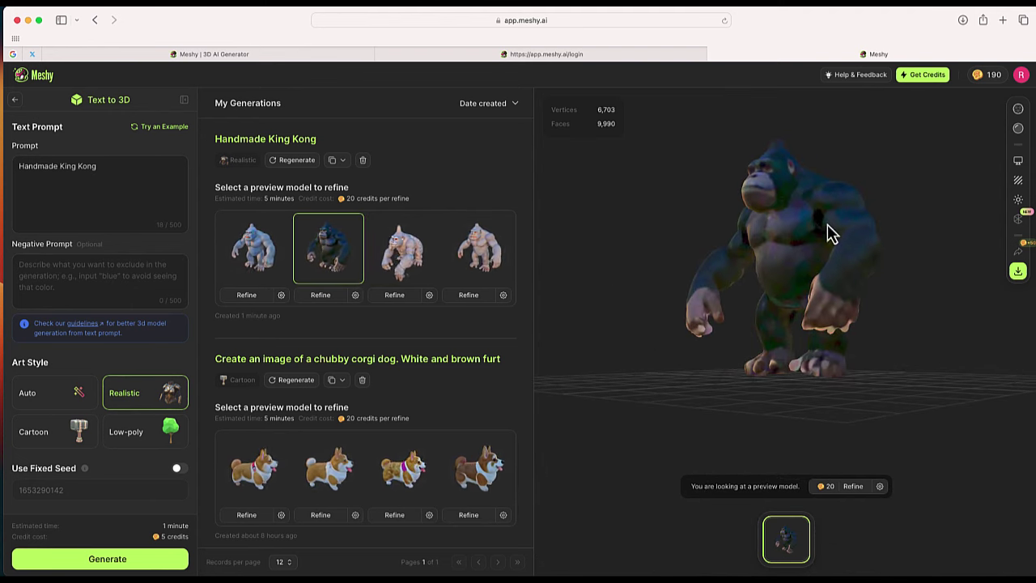
mouse_move(832, 234)
left_mouse_down()
mouse_move(796, 287)
mouse_move(814, 287)
mouse_move(821, 250)
mouse_move(864, 243)
mouse_move(837, 248)
mouse_move(850, 239)
left_mouse_up()
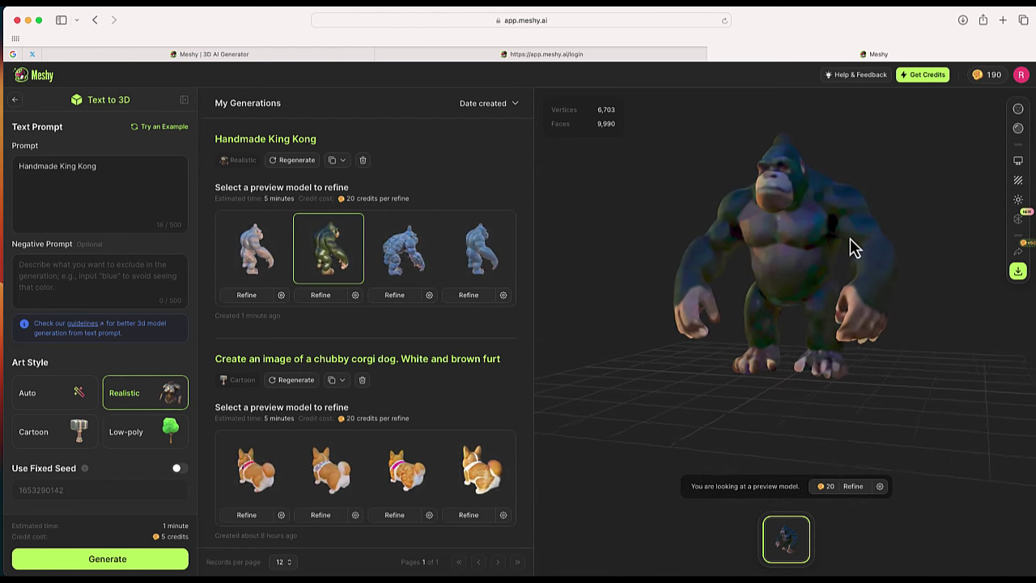
- Refine the dark gorilla preview and load the refined King Kong (26,063 vertices) into the viewer
left_click(854, 488)
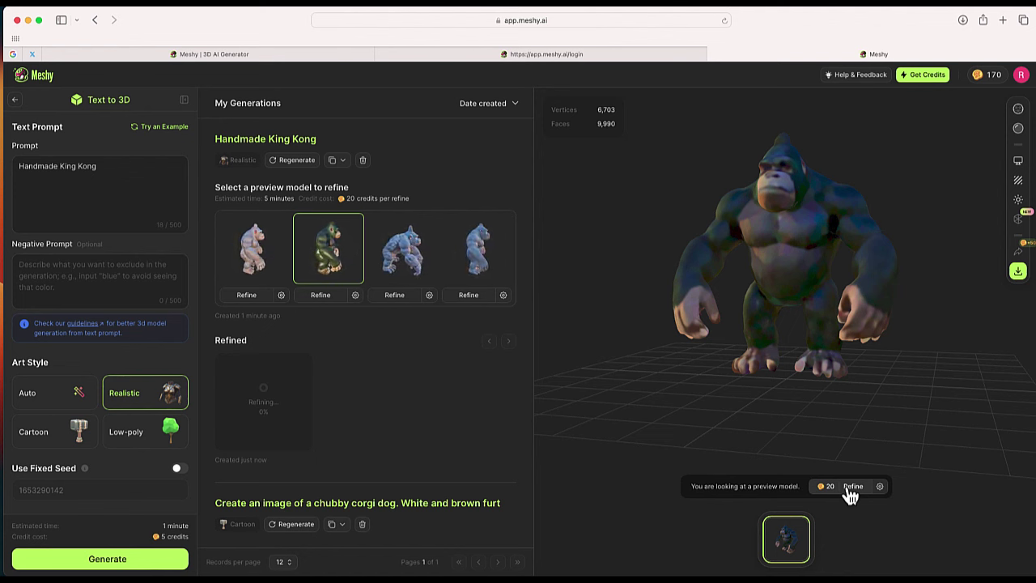
left_click_drag(810, 360, 777, 338)
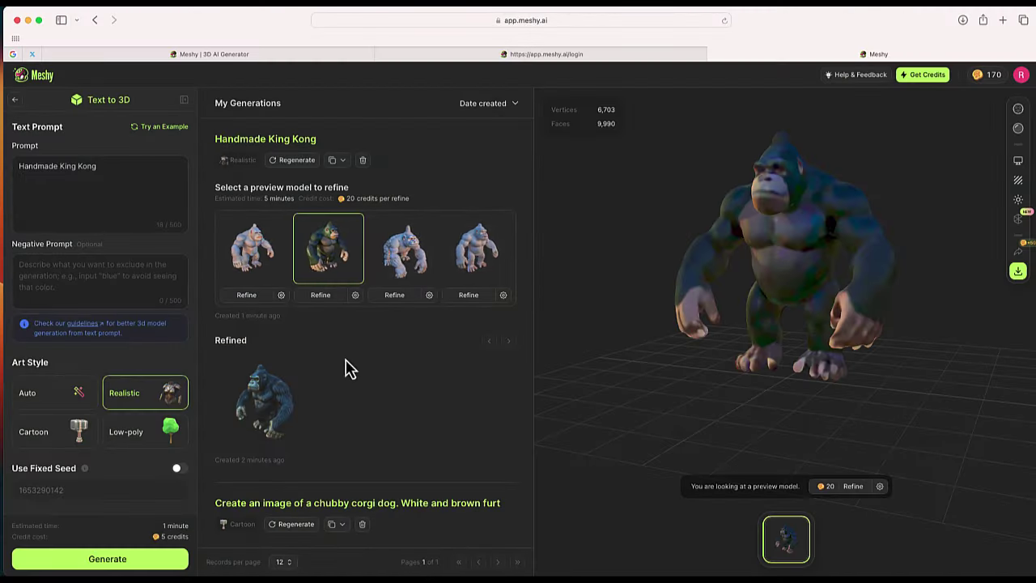
mouse_move(306, 403)
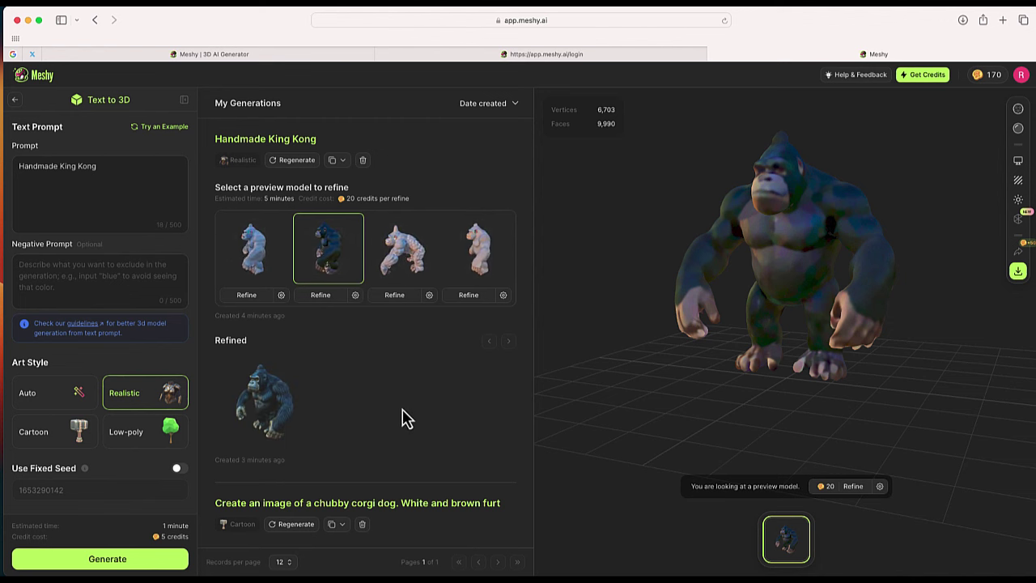
left_click(252, 396)
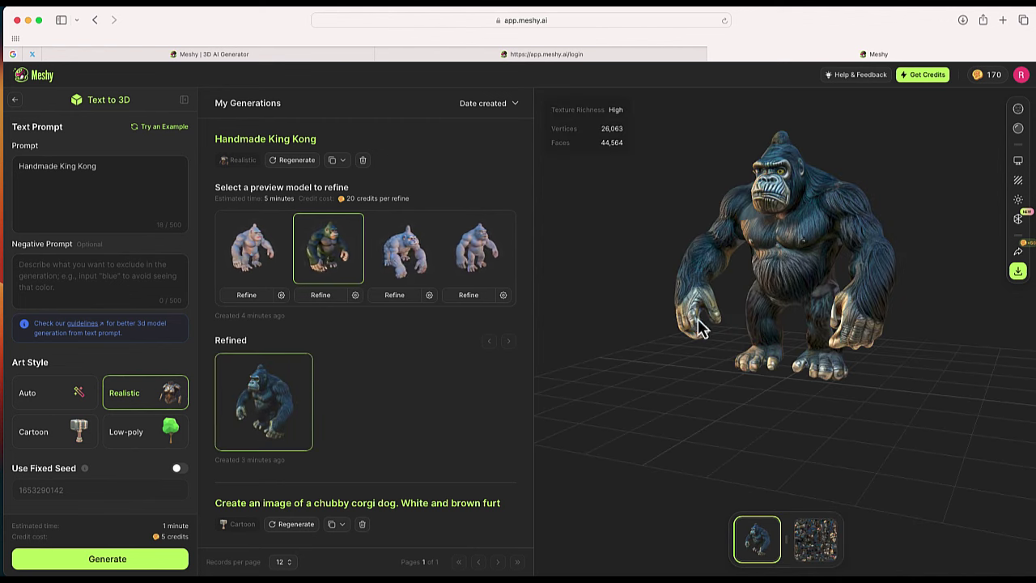
left_click_drag(694, 324, 766, 397)
scroll(773, 311, "up", 5)
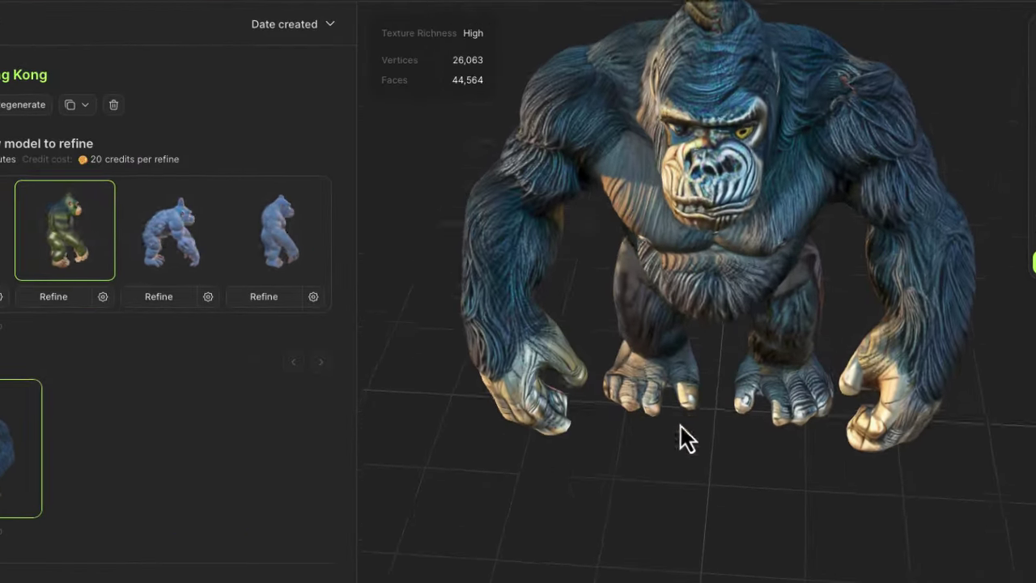
left_click_drag(680, 426, 846, 224)
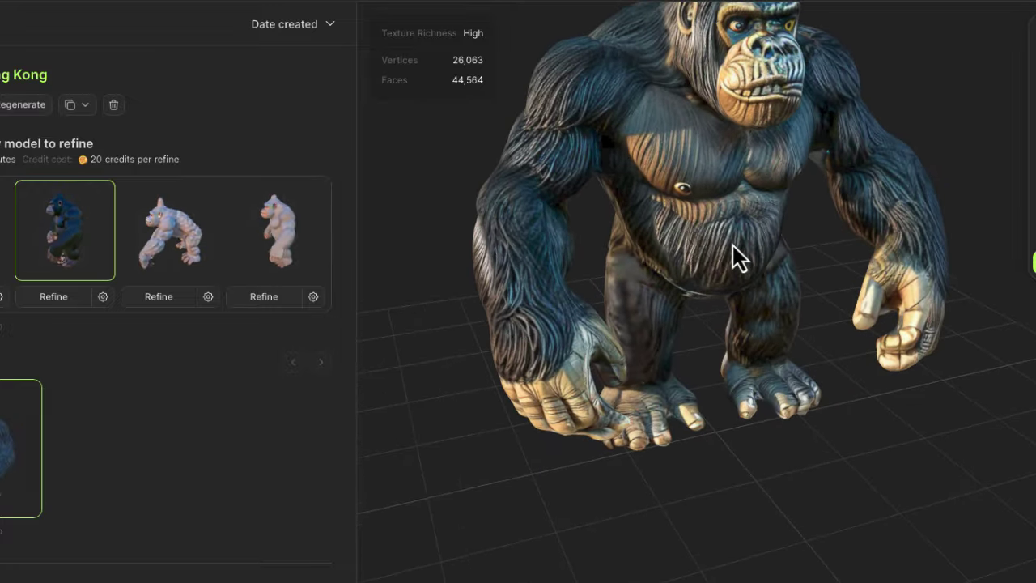
left_click_drag(720, 220, 742, 219)
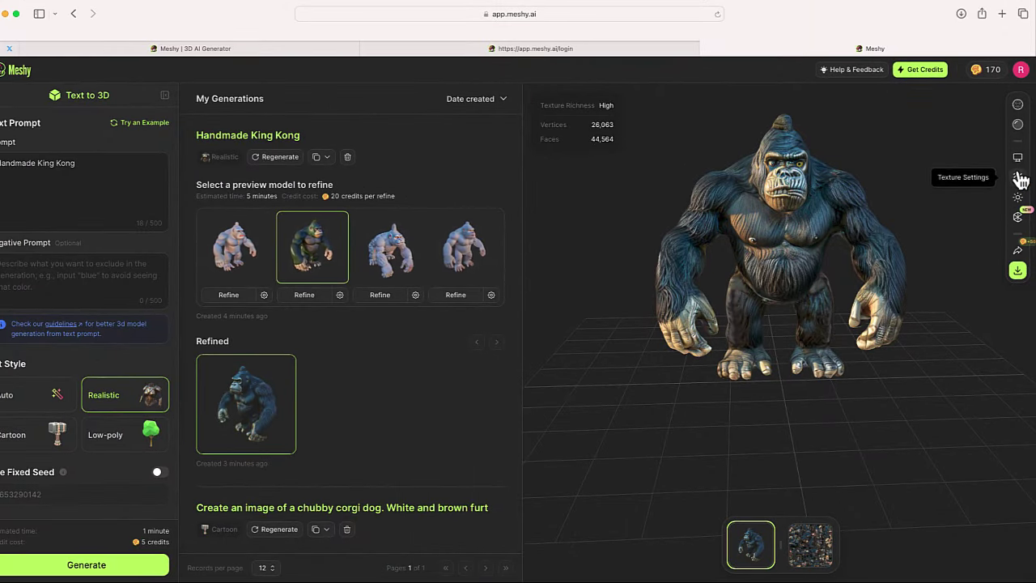
- Choose stl as the download mesh format, then cancel the 20-credit download confirmation
left_click(1018, 271)
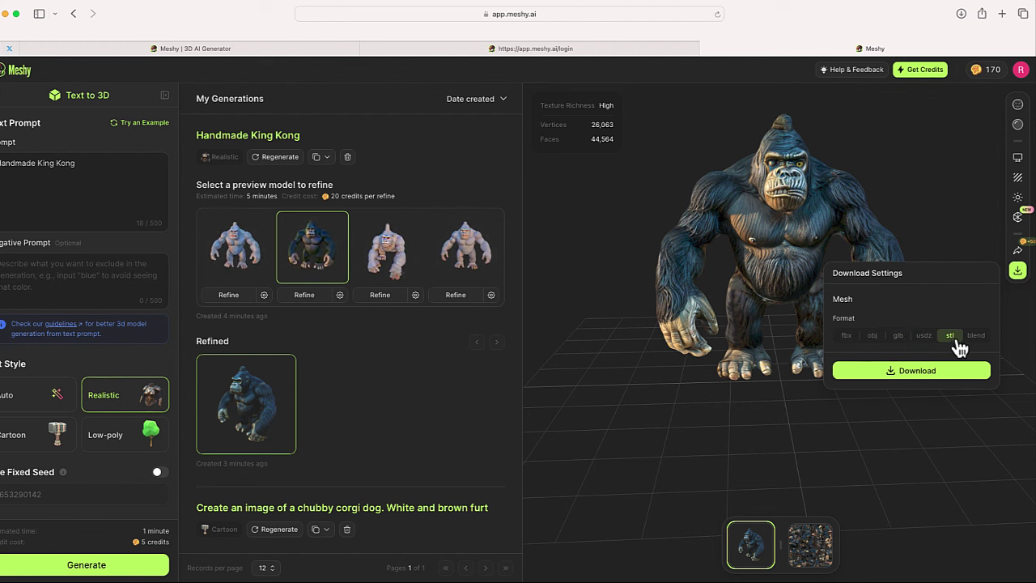
left_click(955, 380)
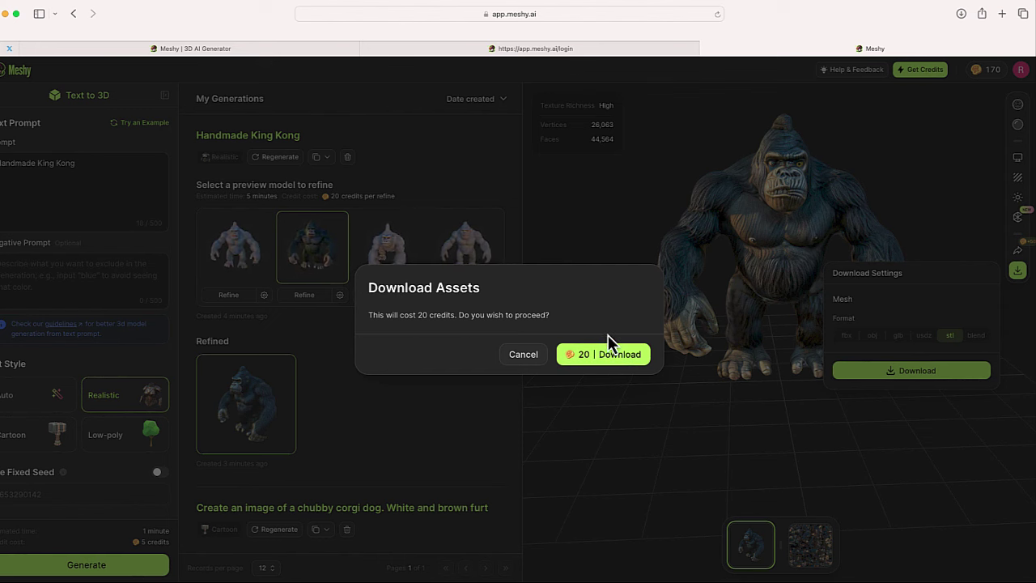
left_click(542, 356)
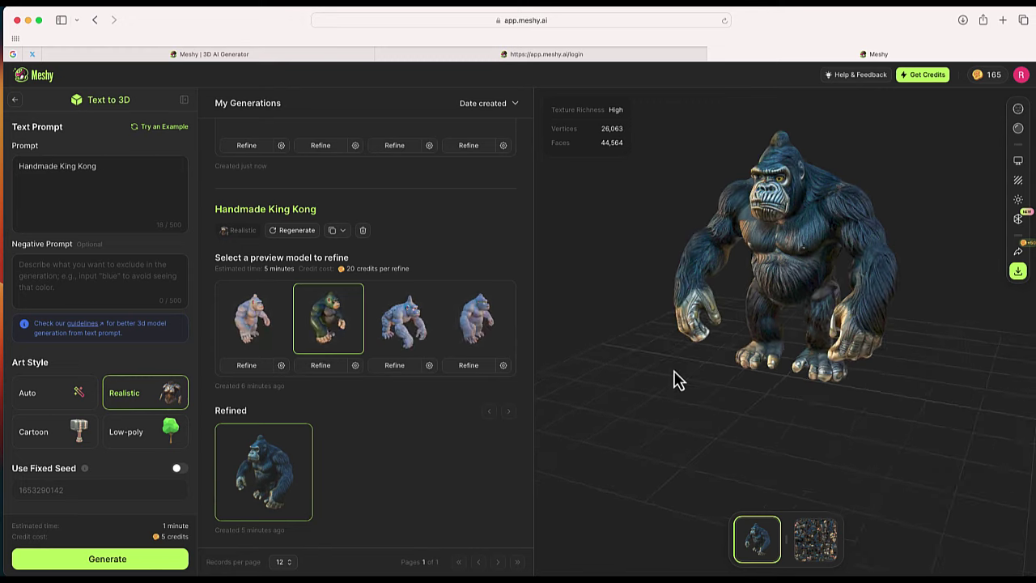
- Orbit and zoom the refined King Kong model to inspect it from different angles
left_click_drag(674, 377, 950, 394)
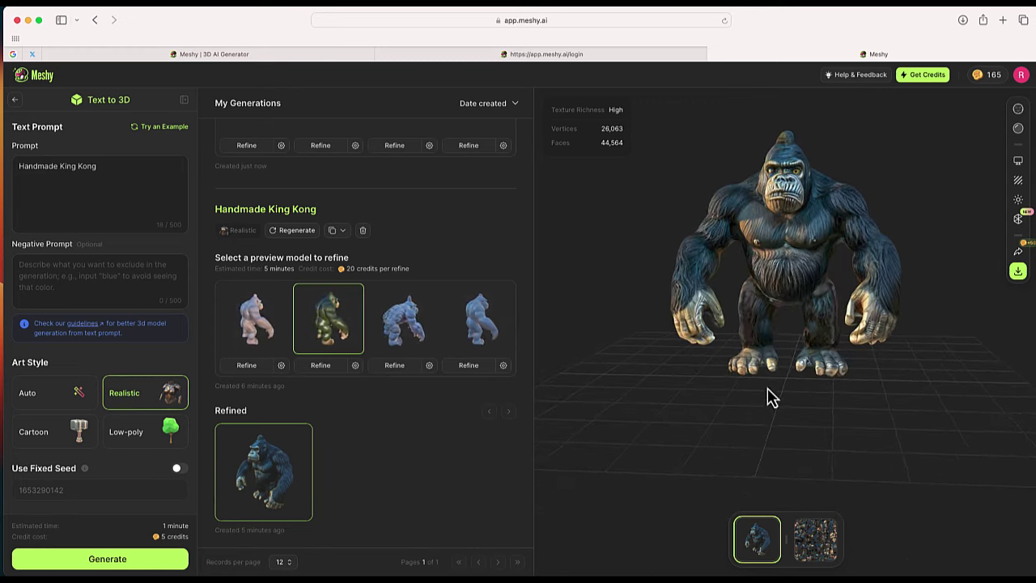
scroll(769, 397, "down", 3)
scroll(769, 396, "up", 5)
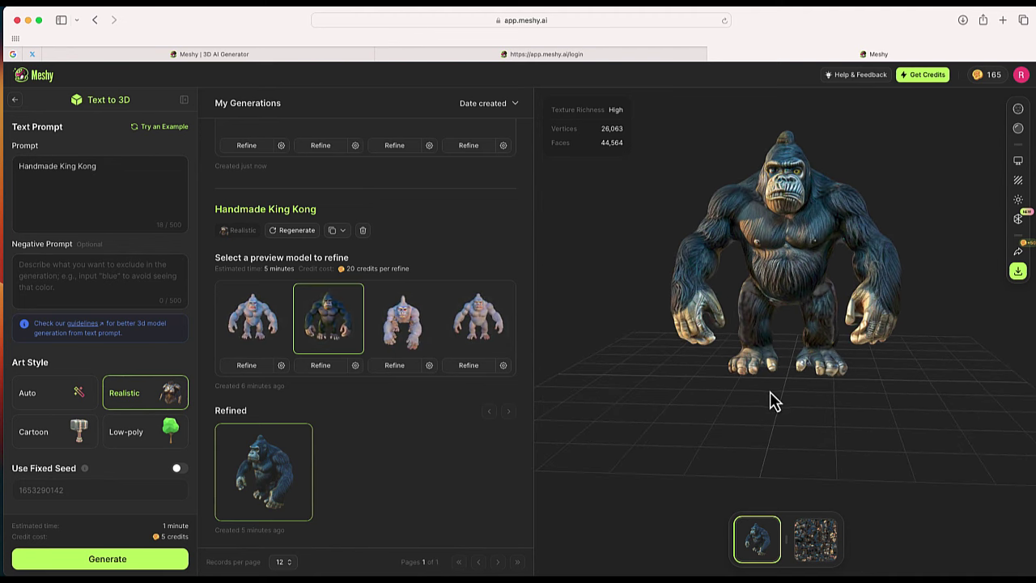
left_click_drag(770, 426, 751, 346)
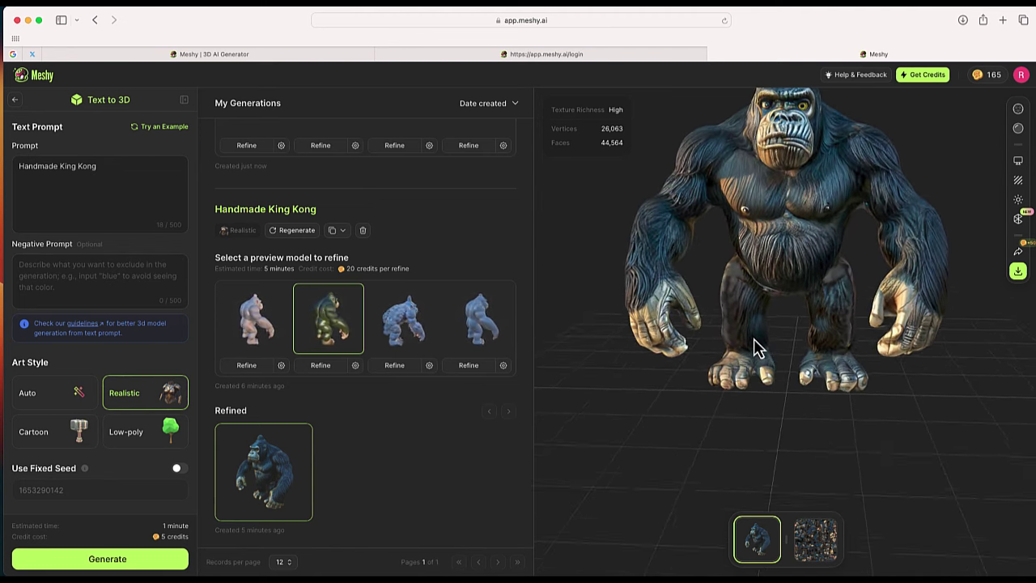
scroll(752, 347, "down", 2)
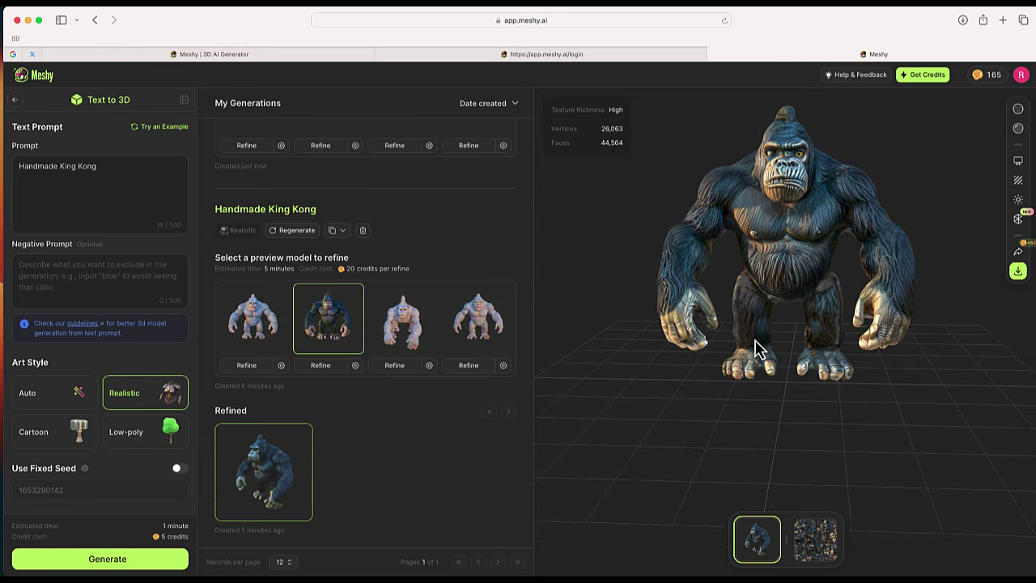